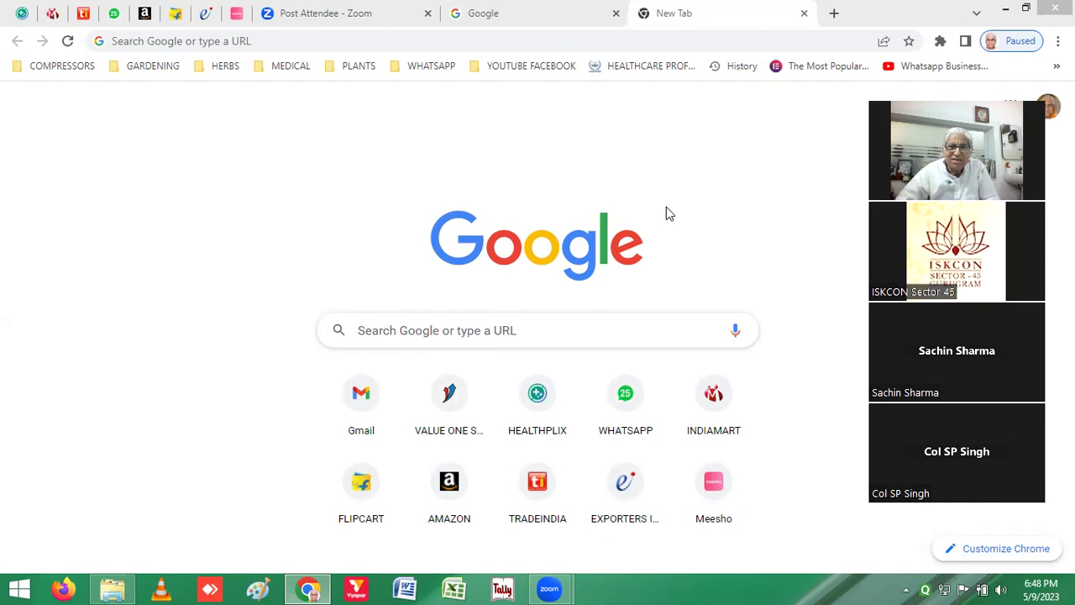
Step: Switch to File Explorer and open the 2 ISKCON FOLDER 05-12-2020 folder on the DIR A-L (H:) drive
key(super+e)
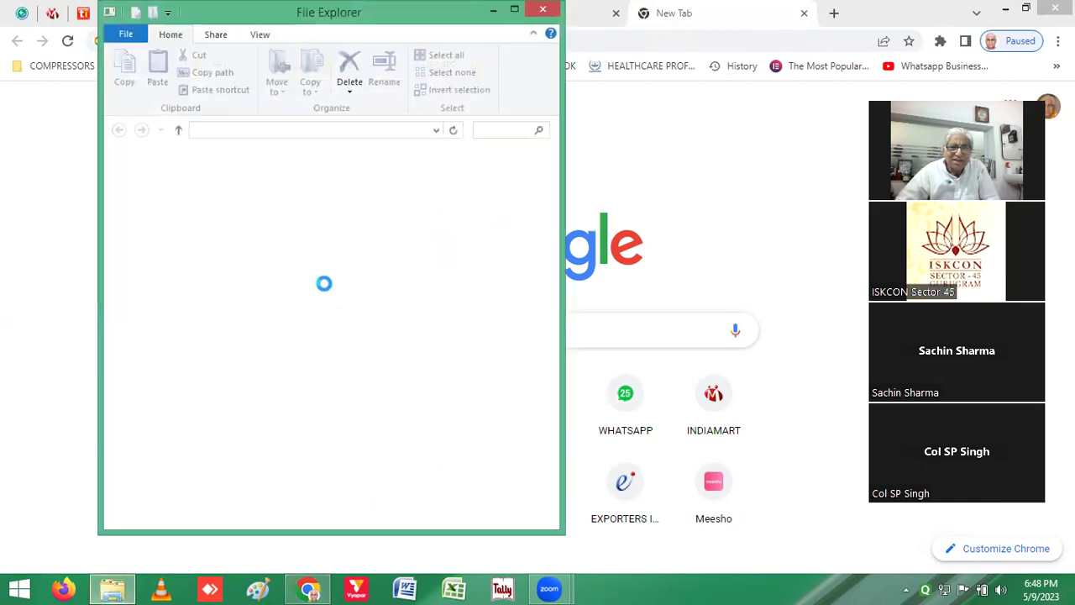
double_click(514, 23)
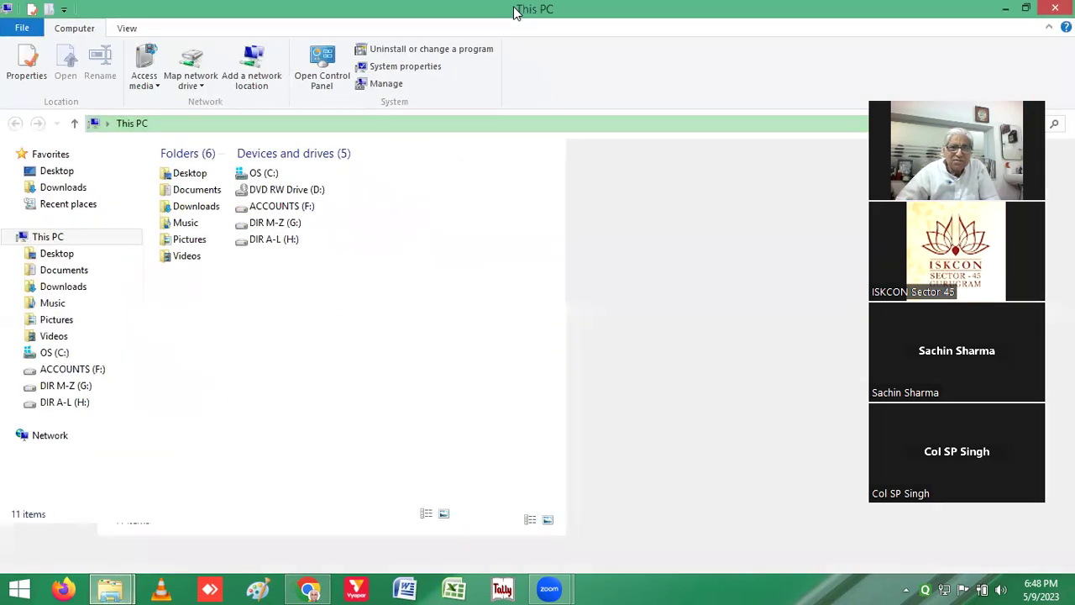
click(282, 240)
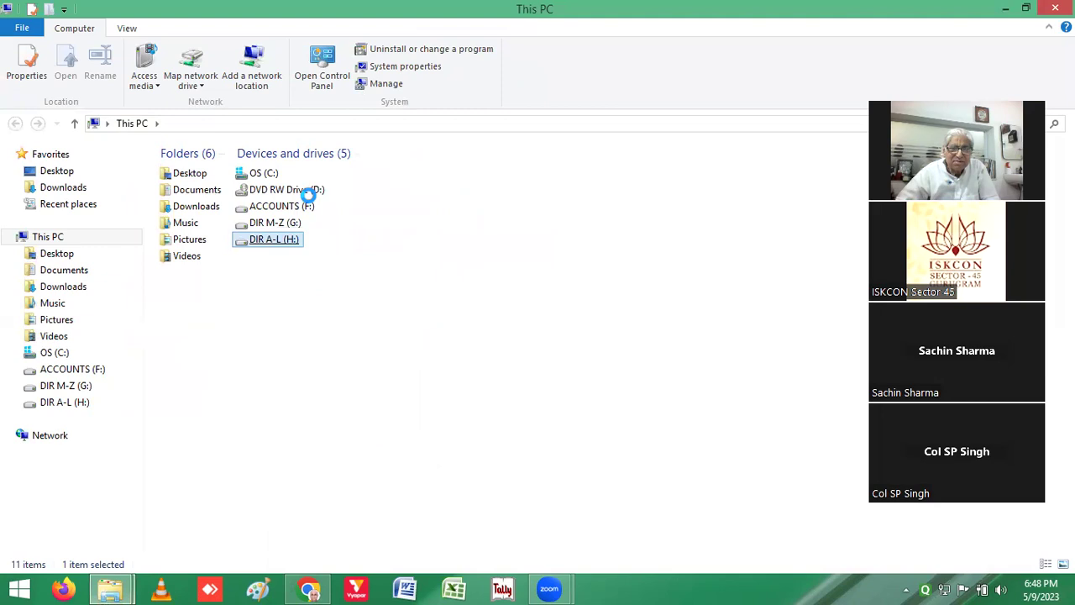
click(309, 191)
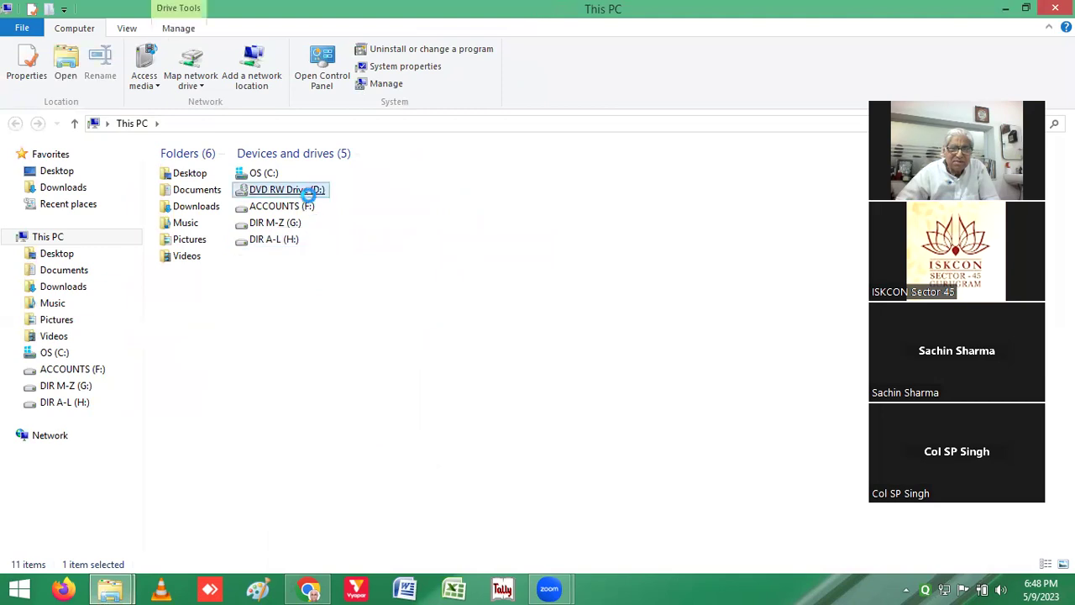
click(277, 222)
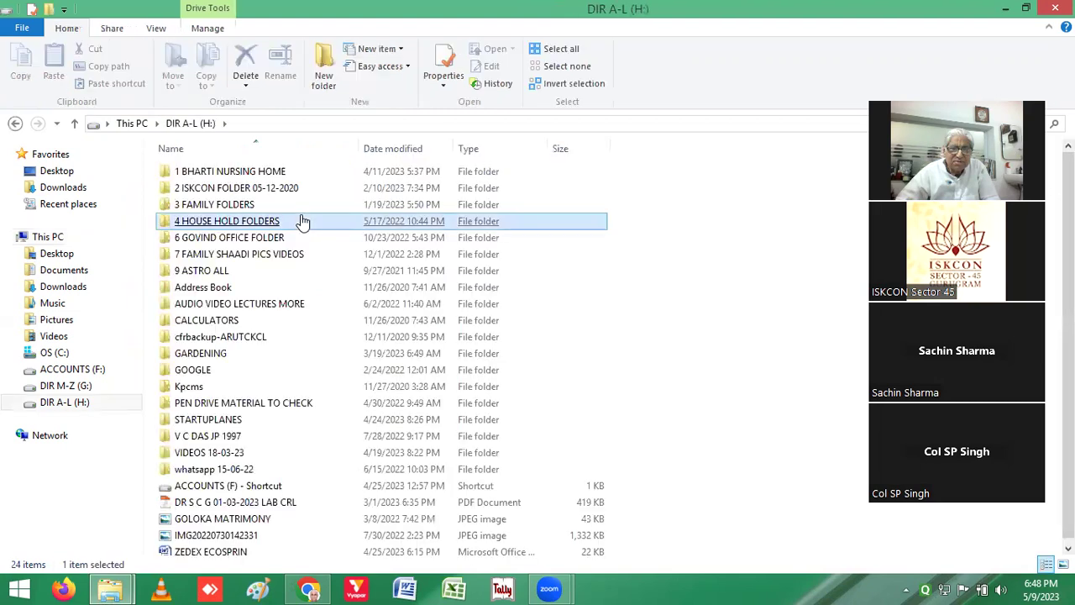
double_click(250, 187)
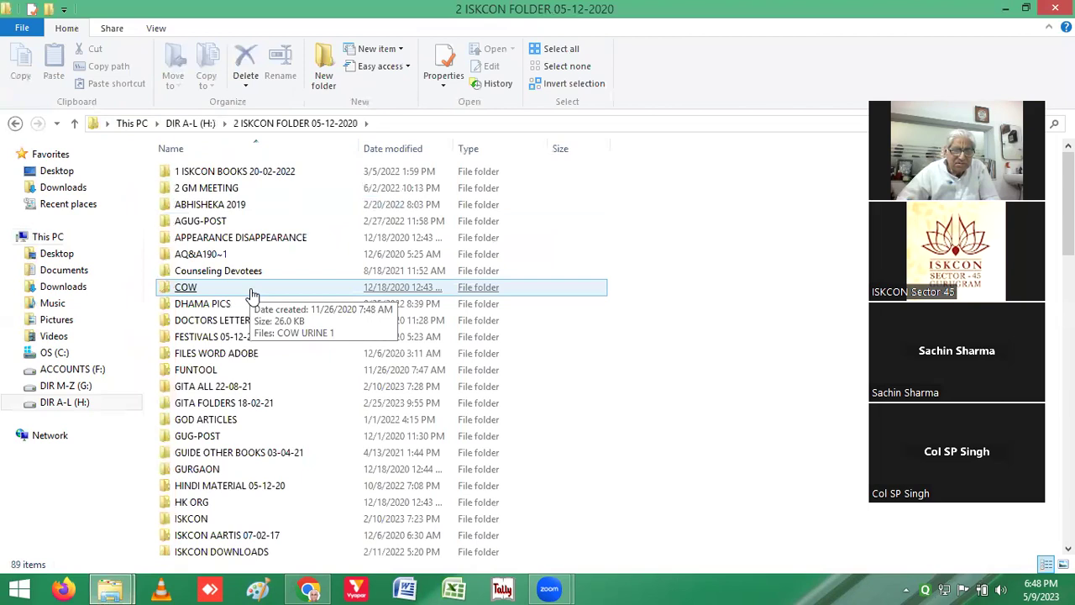
Step: Find and open the PREACHING FOLDERS 05-12-20 subfolder
click(246, 283)
scroll(252, 294, down, 2)
scroll(250, 295, down, 1)
click(250, 296)
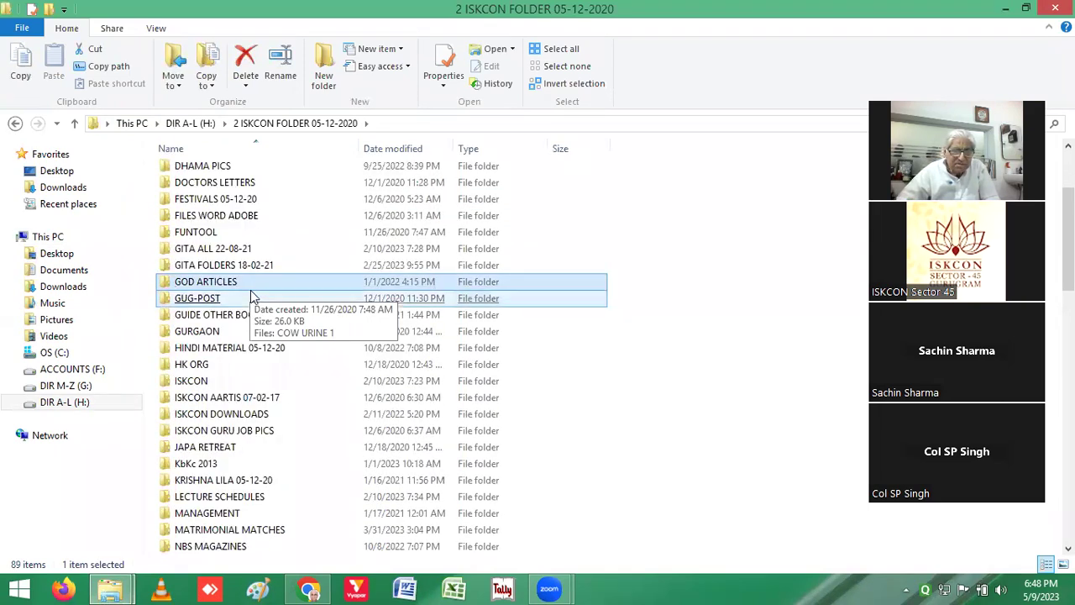
scroll(250, 295, down, 1)
click(252, 298)
scroll(252, 297, down, 1)
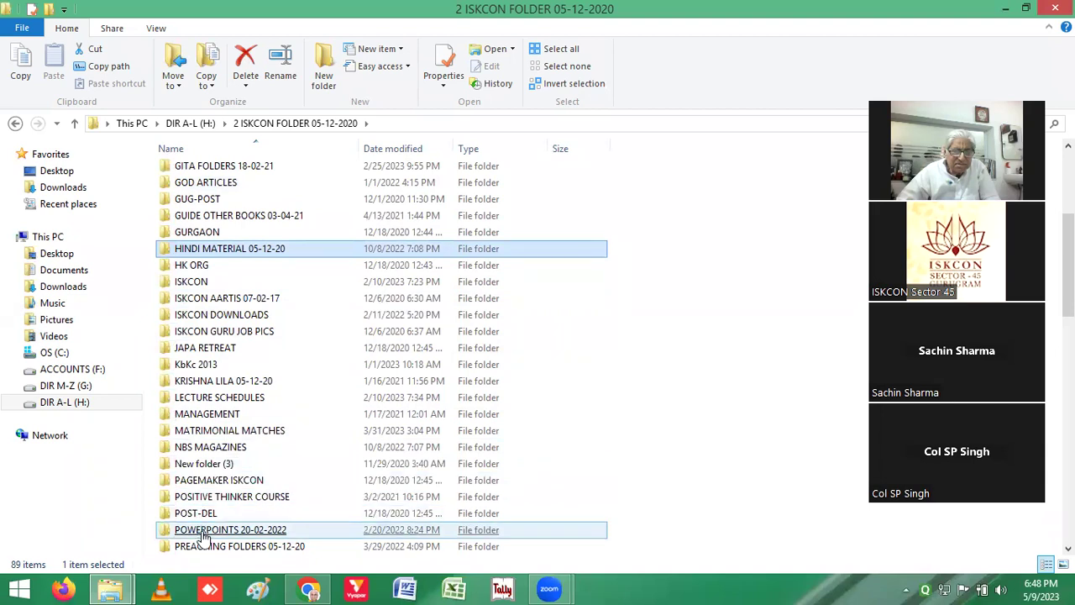
click(220, 514)
scroll(218, 525, down, 1)
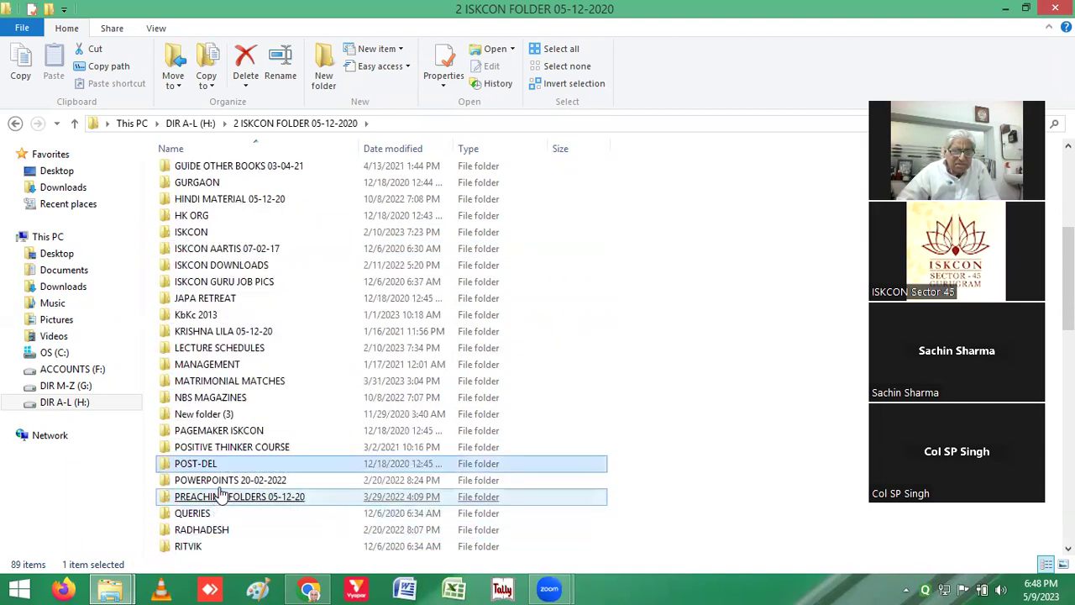
double_click(242, 496)
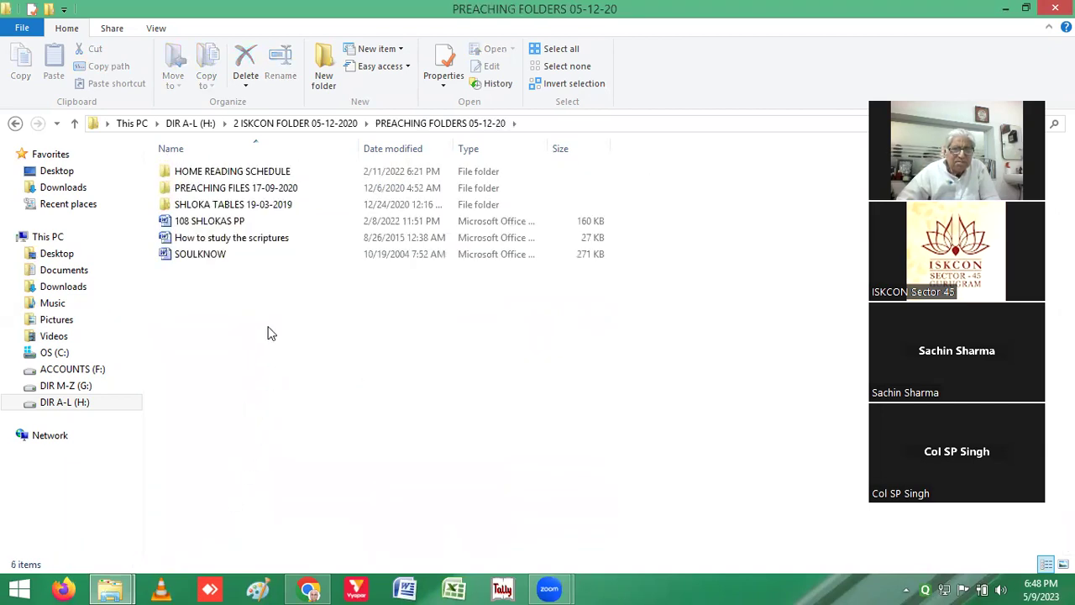
Step: Go through HOME READING SCHEDULE and READ HOME MST 13-02-22 into the HOME READING 11-02-22 folder
double_click(250, 172)
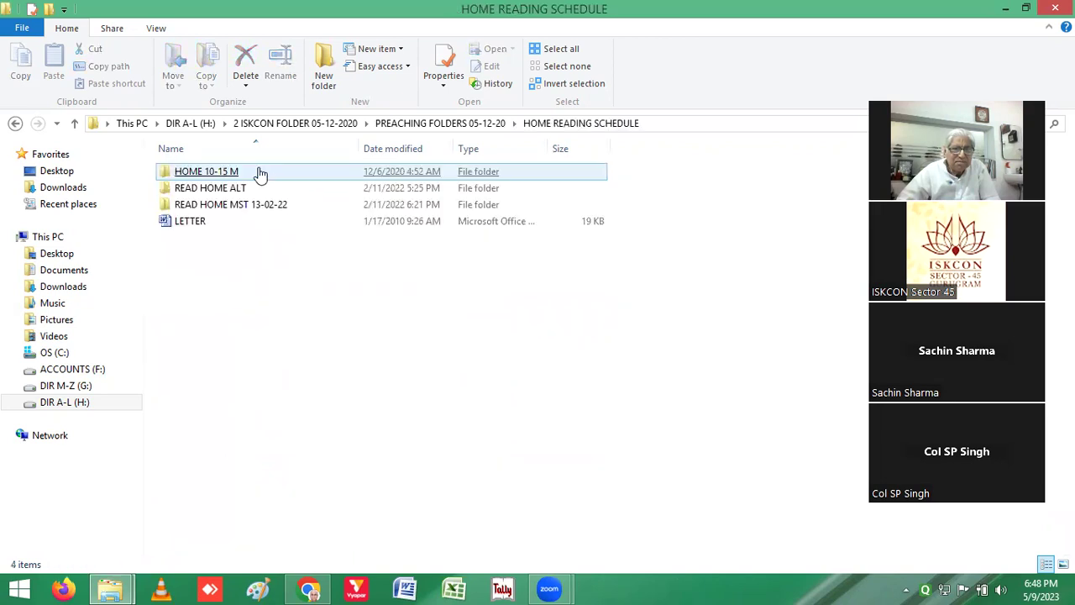
click(237, 224)
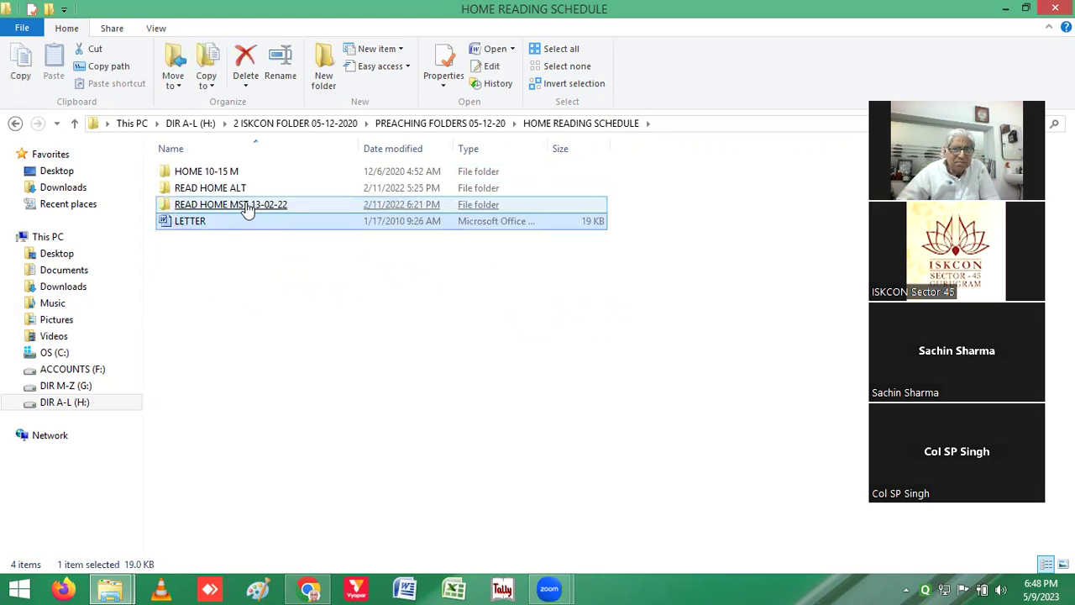
click(248, 209)
double_click(248, 209)
click(259, 177)
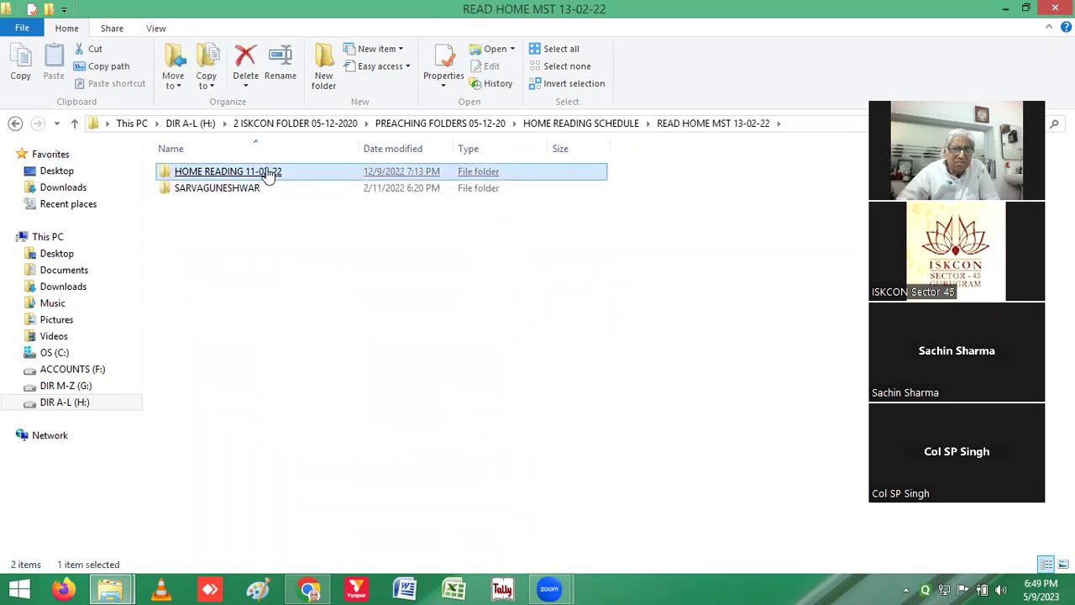
double_click(271, 173)
click(271, 173)
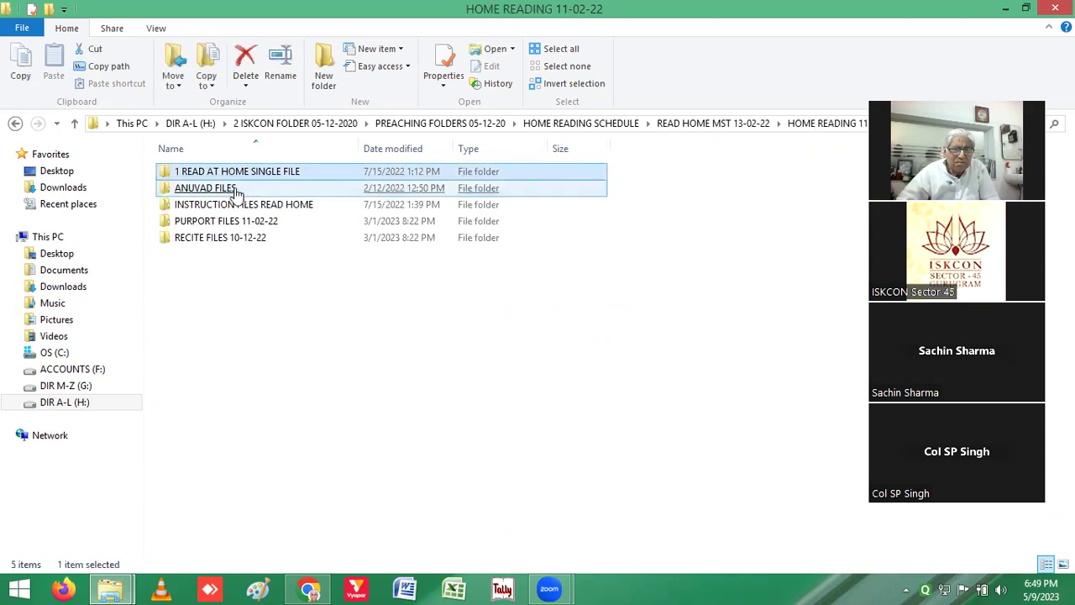
Step: Open the ANUVAD TRANSL-MST DATES ALL workbook from ANUVAD ALL SHEETS inside the ANUVAD FILES folder
double_click(229, 191)
click(227, 189)
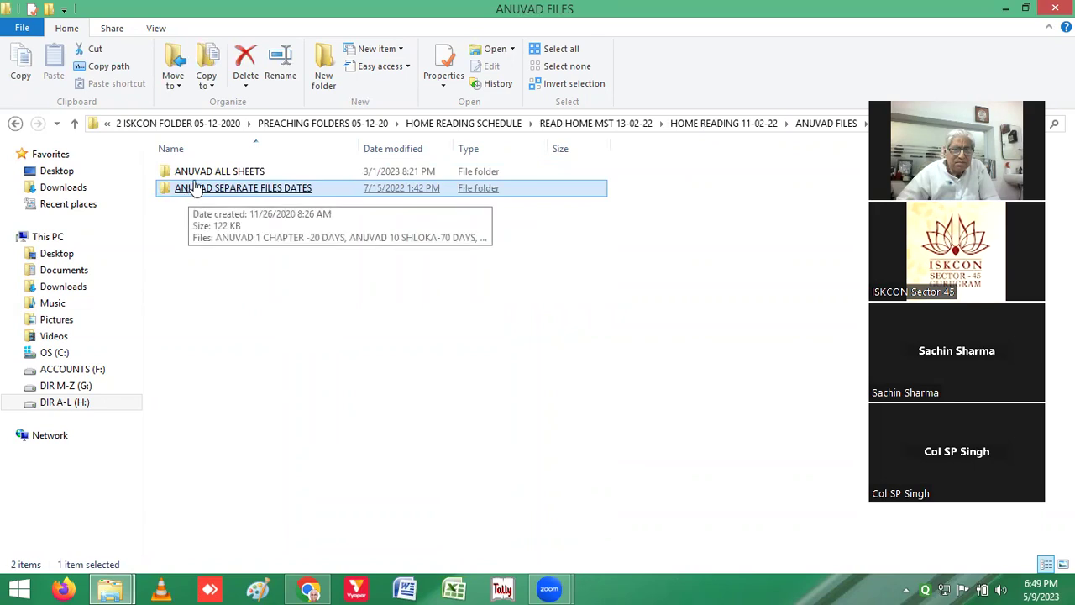
click(220, 177)
double_click(220, 174)
click(221, 173)
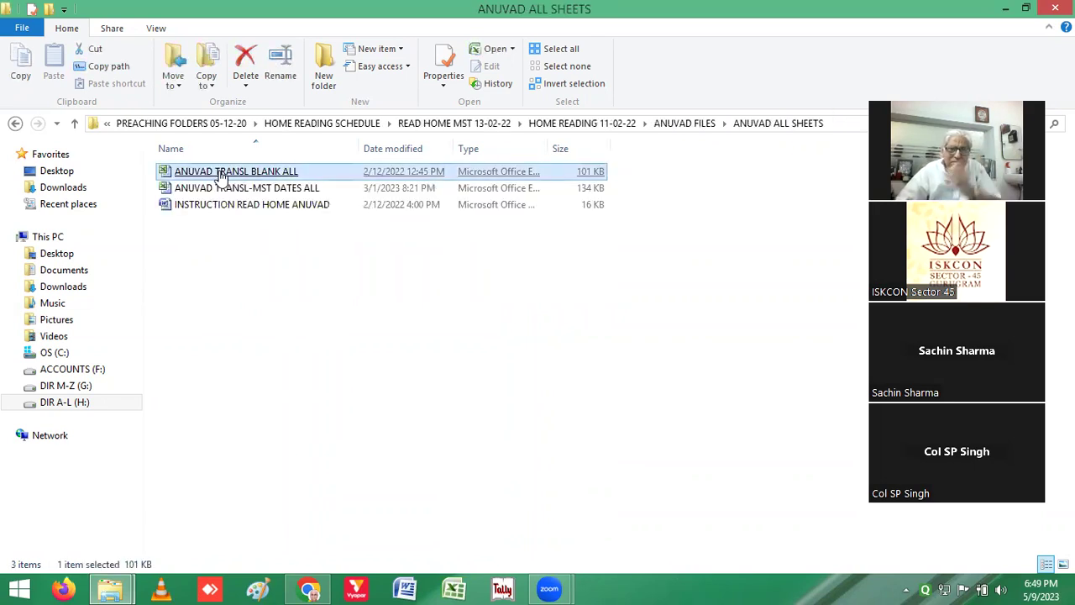
click(275, 190)
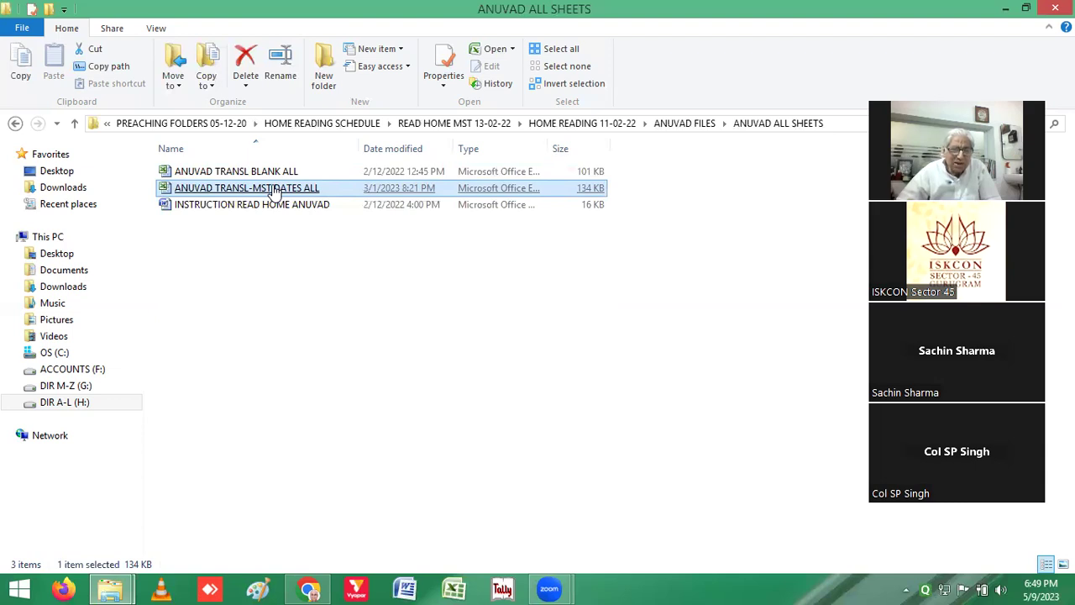
double_click(276, 190)
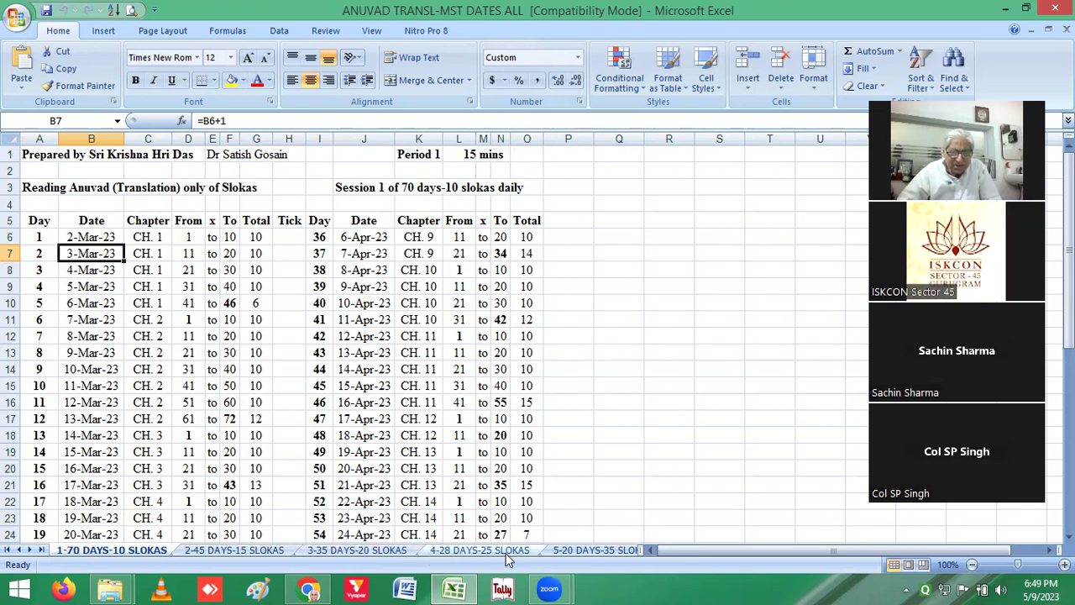
Step: Set the Day 1 date in cell B6 of the 1-70 DAYS-10 SLOKAS sheet to 5-9
click(94, 237)
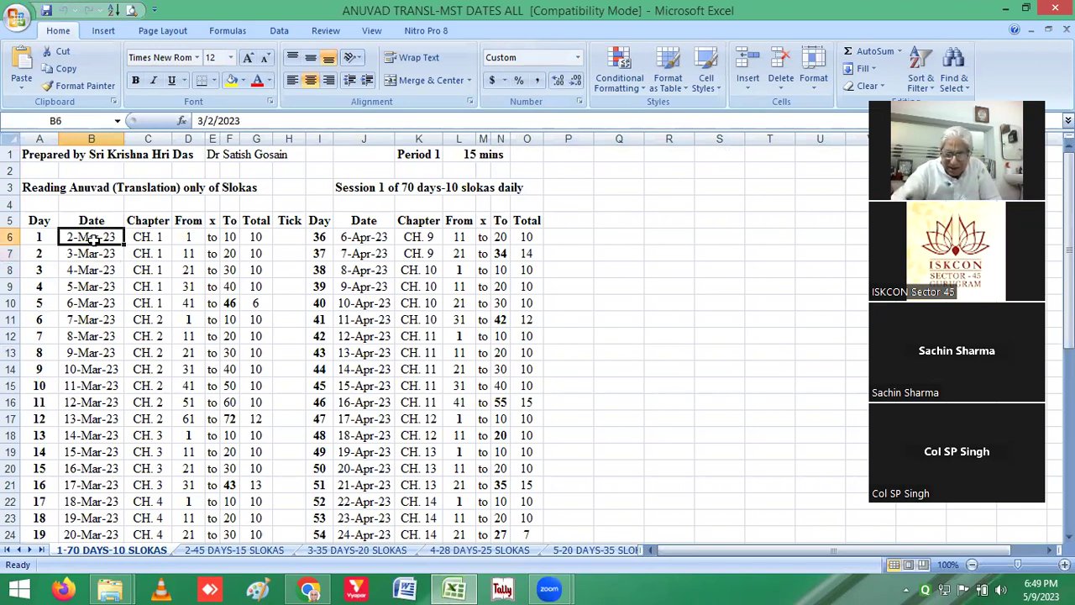
text(5)
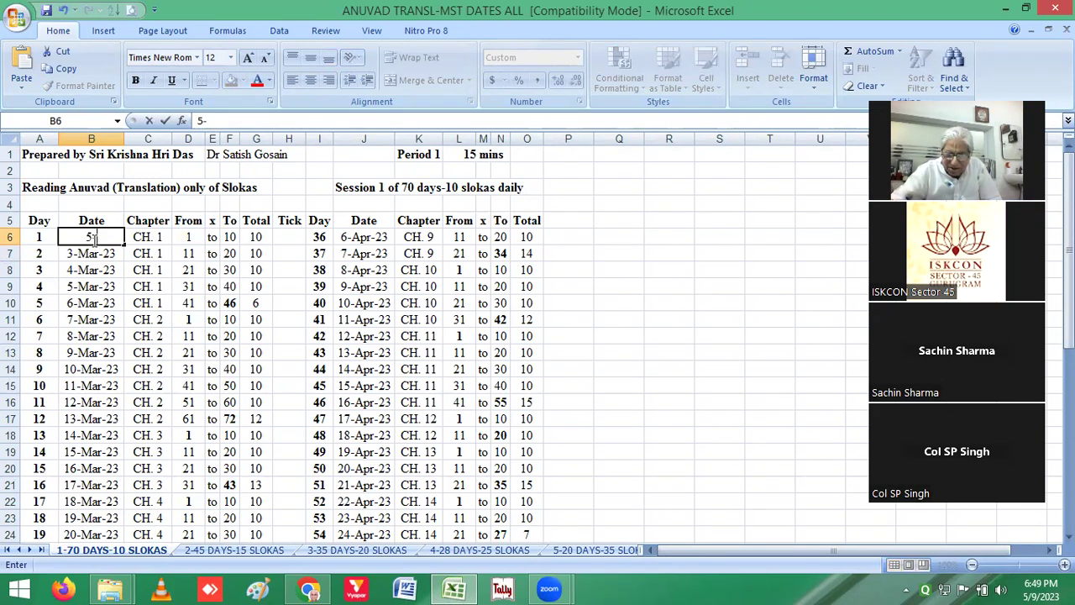
text(-9)
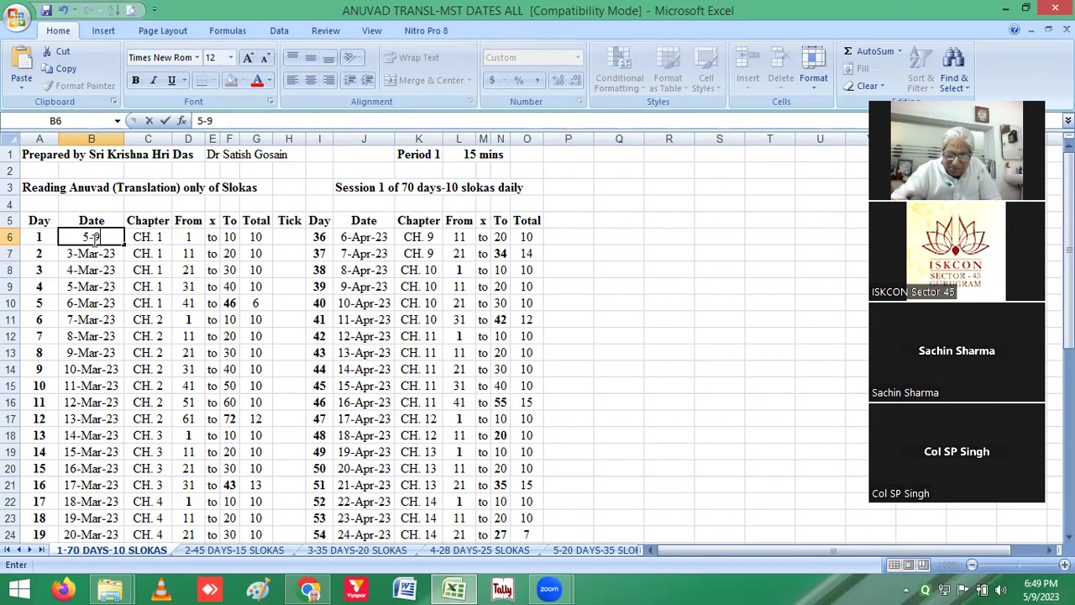
key(Return)
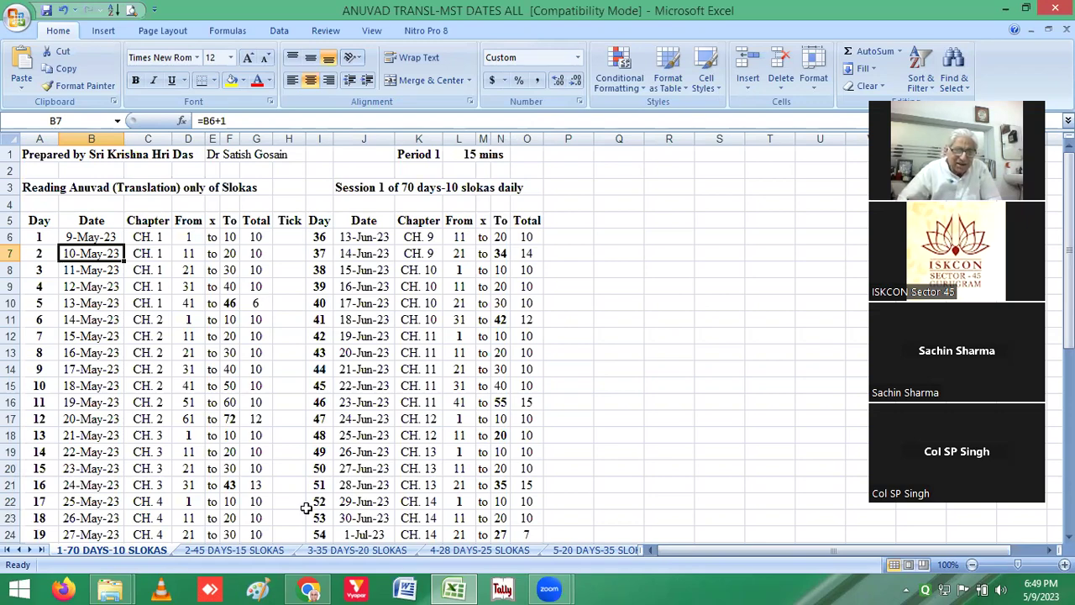
Step: Review the schedule dates on every session sheet from 1-70 DAYS-10 SLOKAS to 6-15 DAYS-45 SLOKAS, ending at the last session's final date
scroll(562, 410, down, 7)
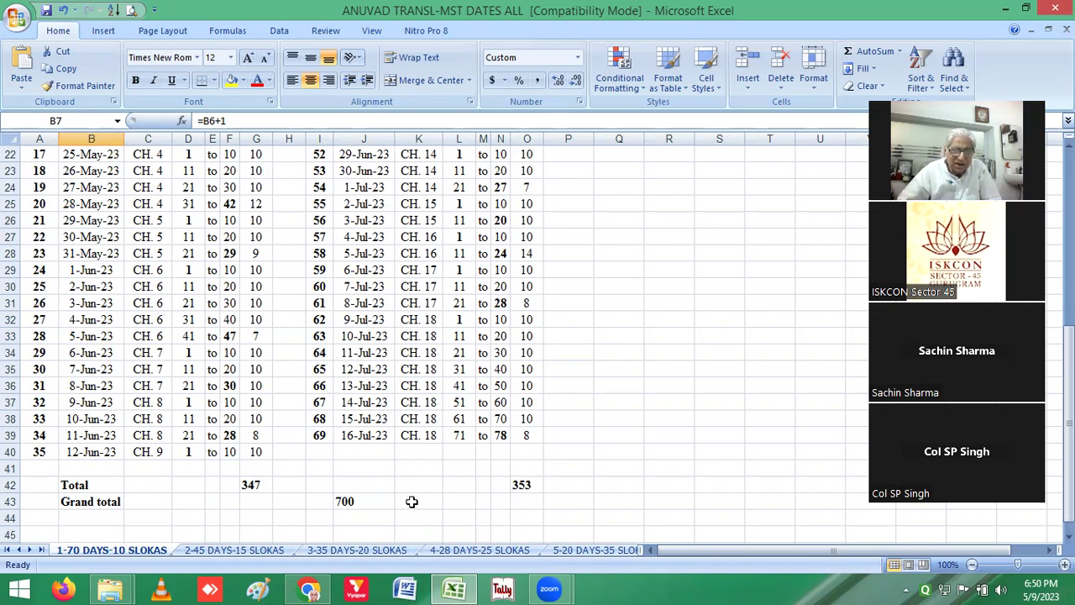
click(243, 550)
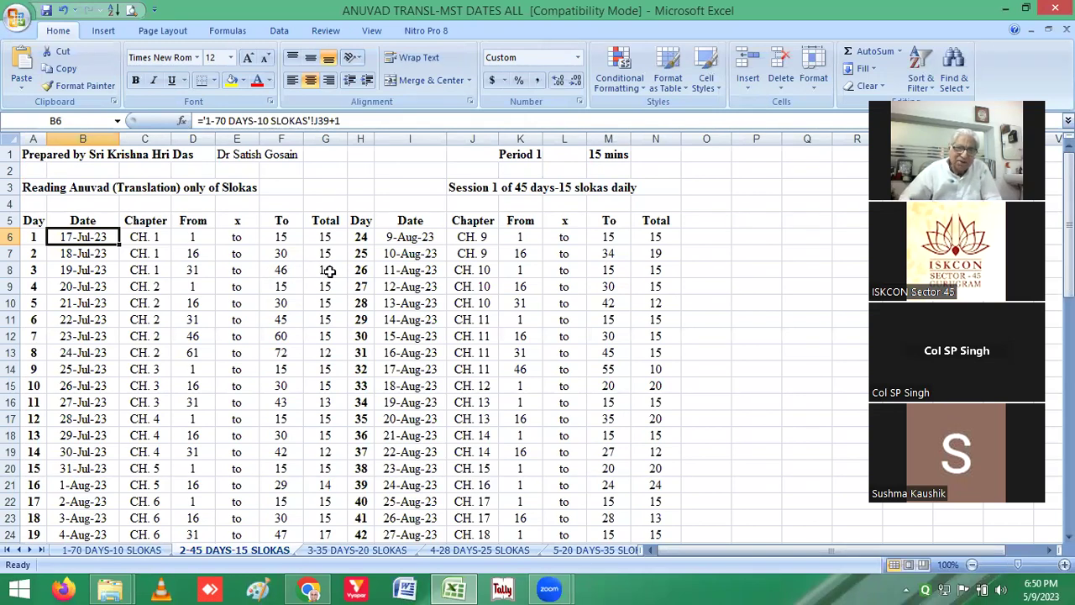
click(349, 551)
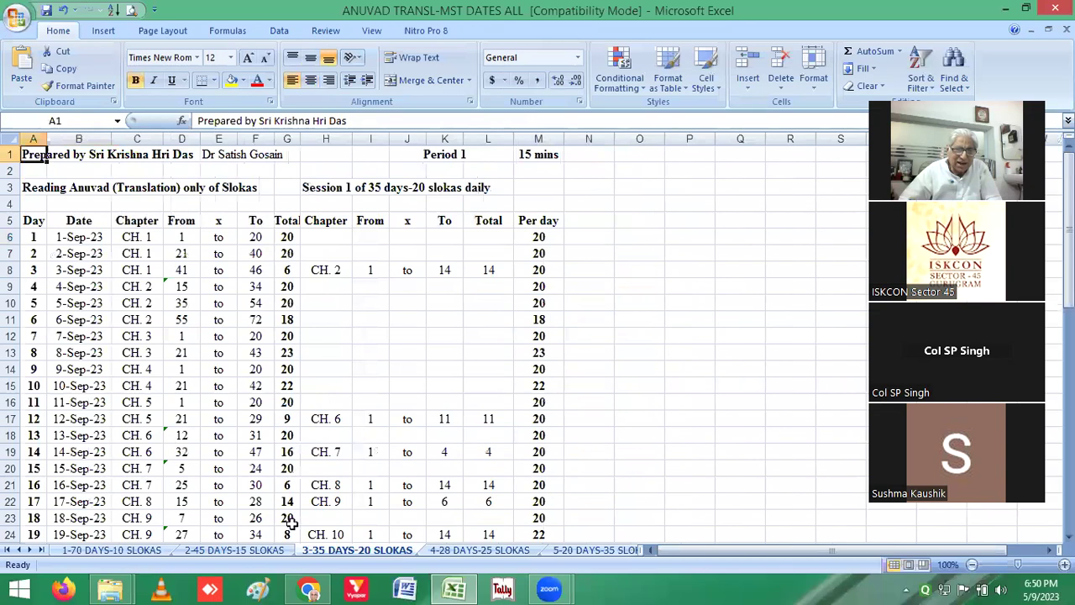
click(452, 551)
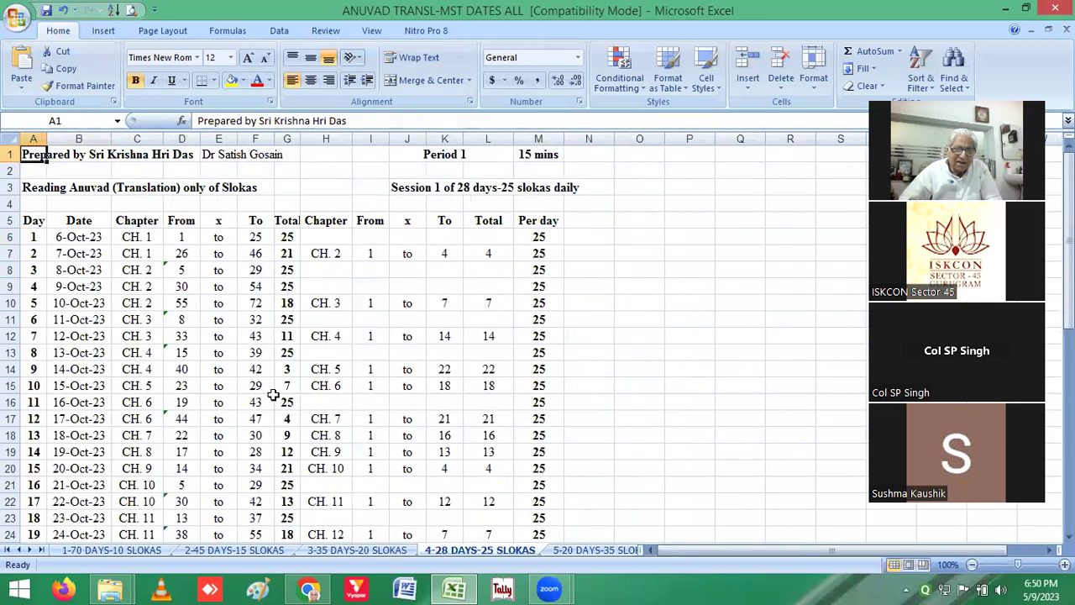
click(594, 550)
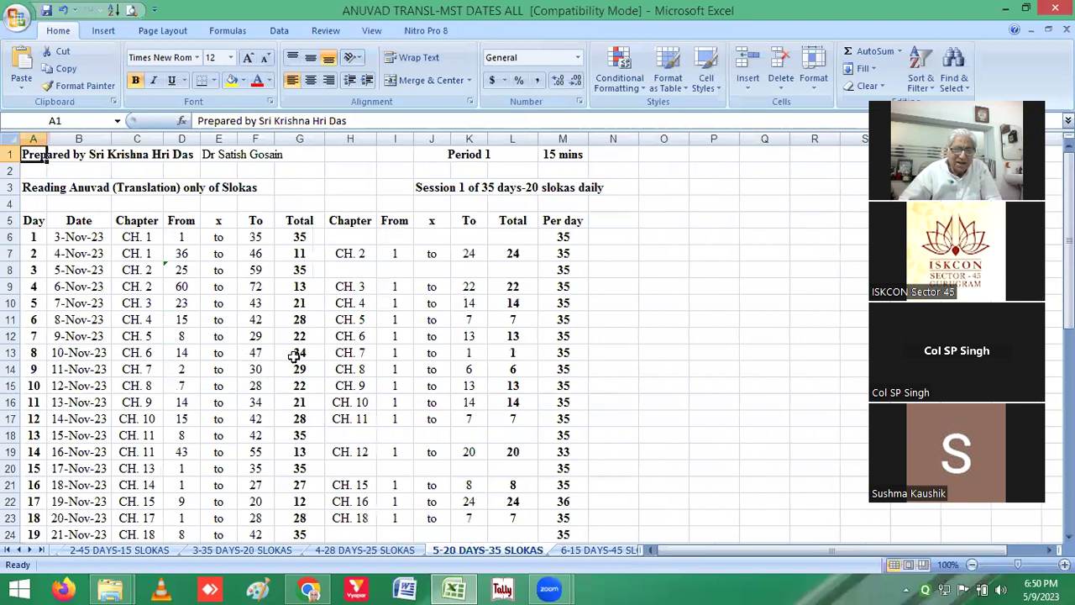
click(605, 551)
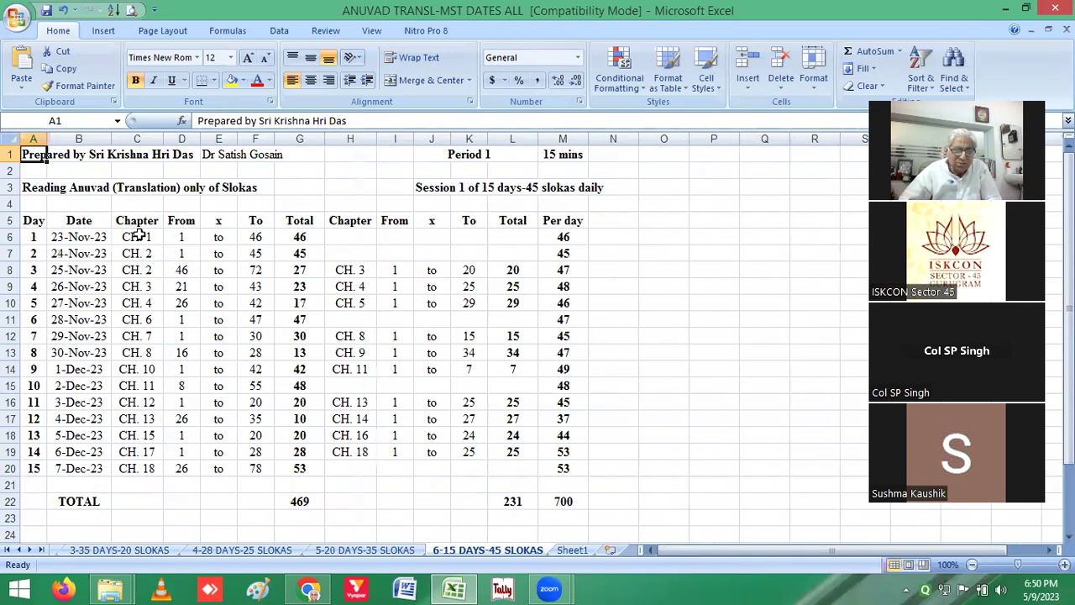
click(84, 470)
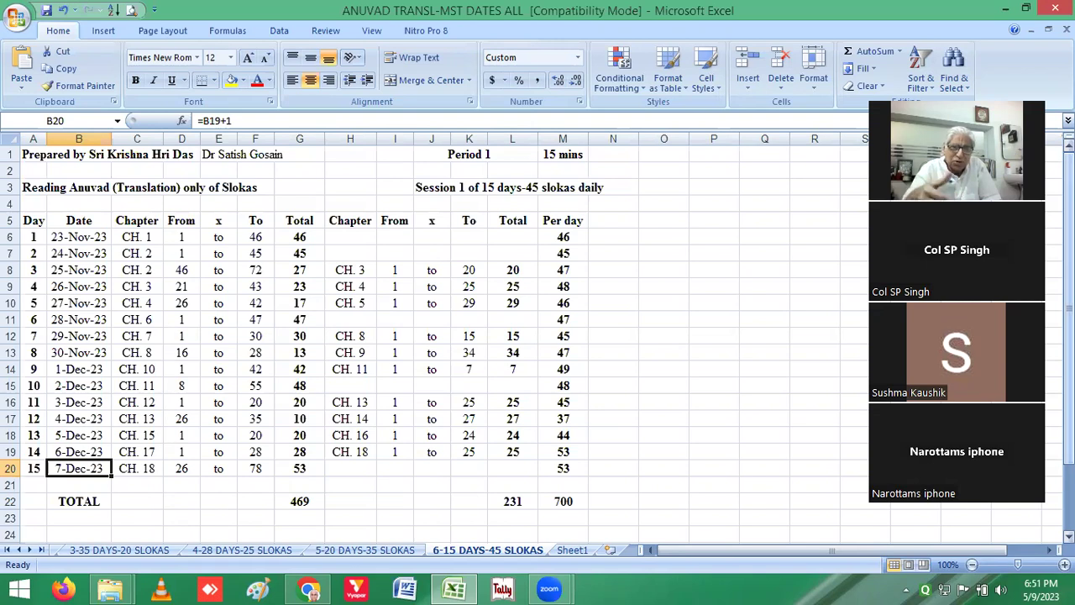
Step: Return to the 1-70 DAYS-10 SLOKAS sheet and set the Day 1 date in cell B6 to 5-10
click(18, 551)
click(19, 551)
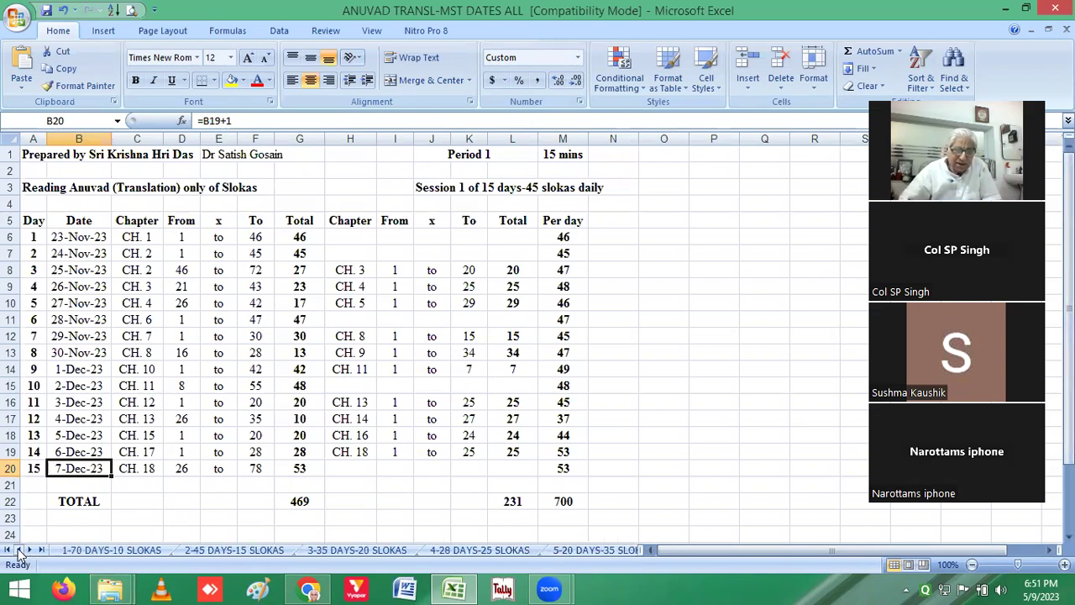
click(99, 549)
scroll(221, 366, up, 7)
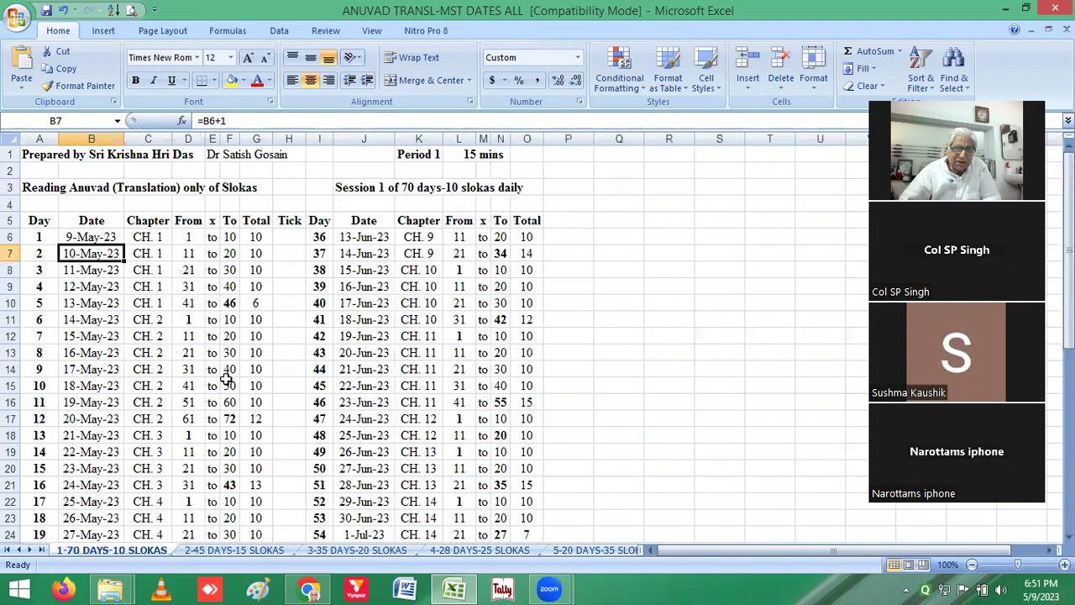
click(103, 235)
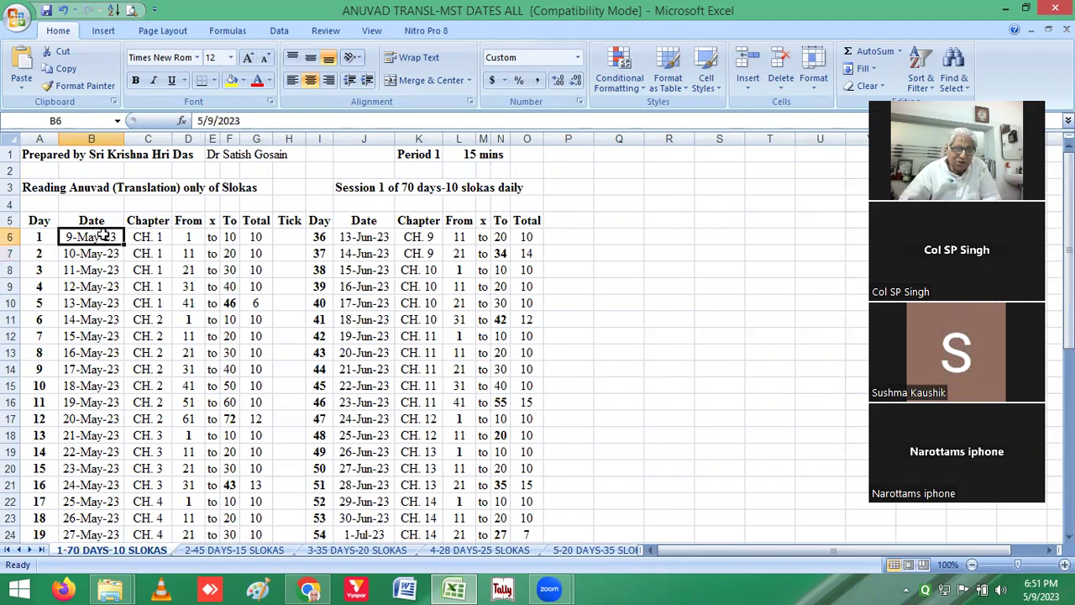
text(5)
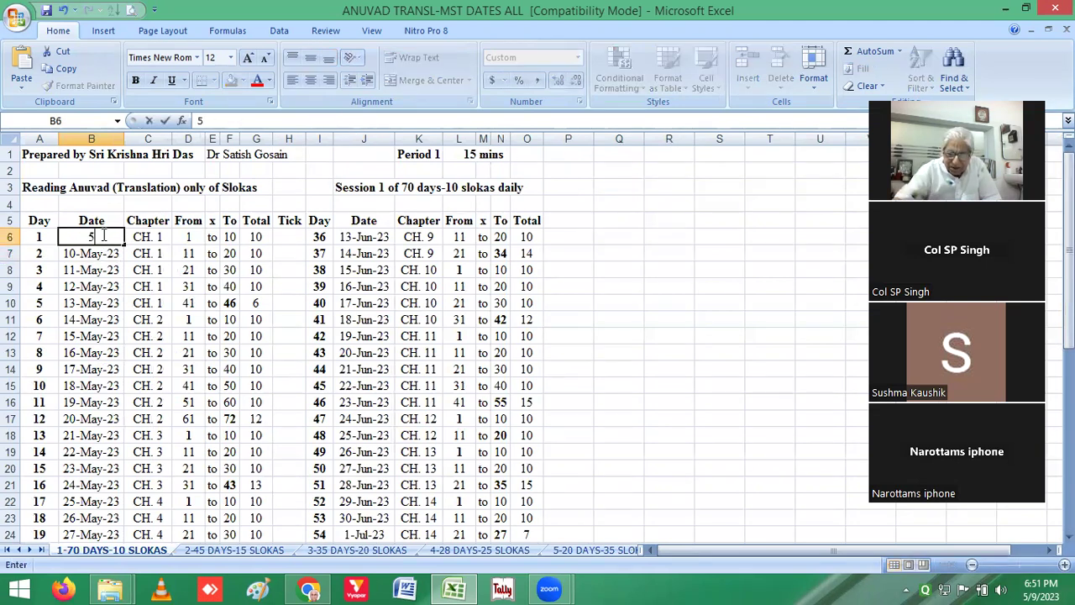
text(-10)
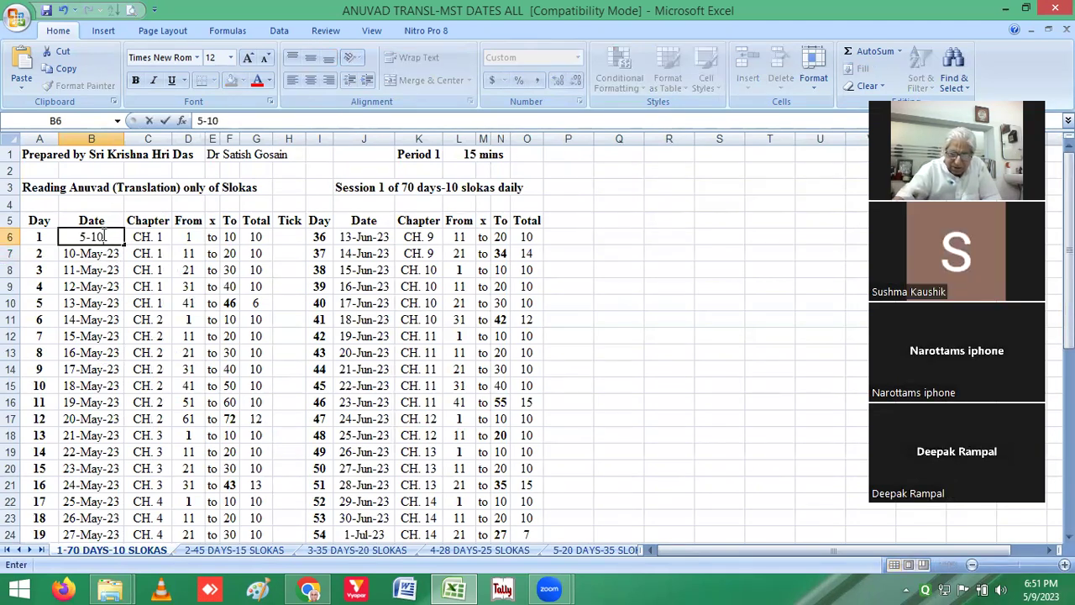
key(Return)
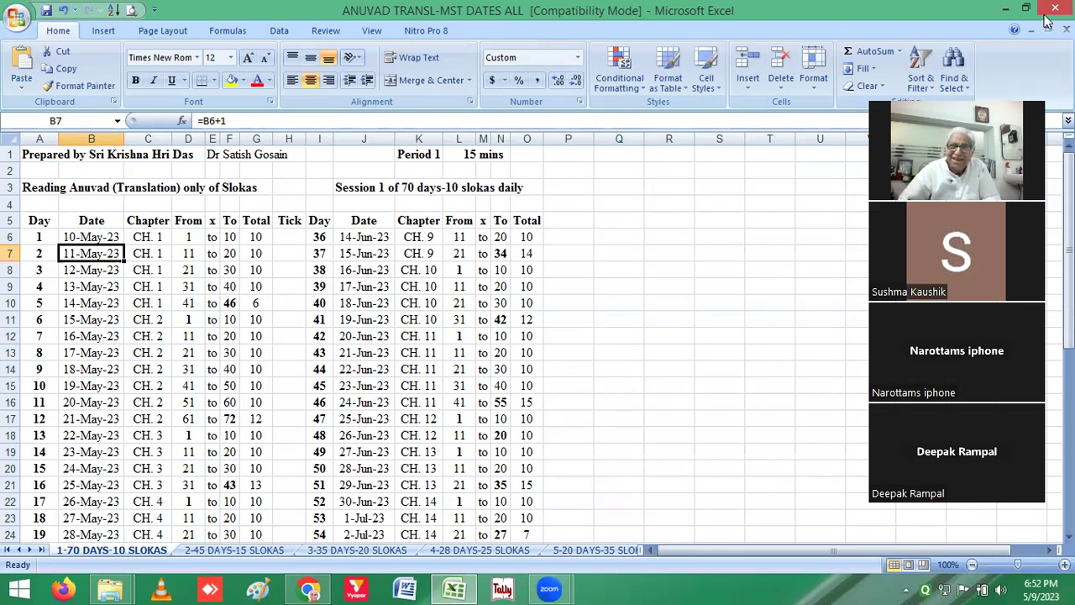
click(654, 282)
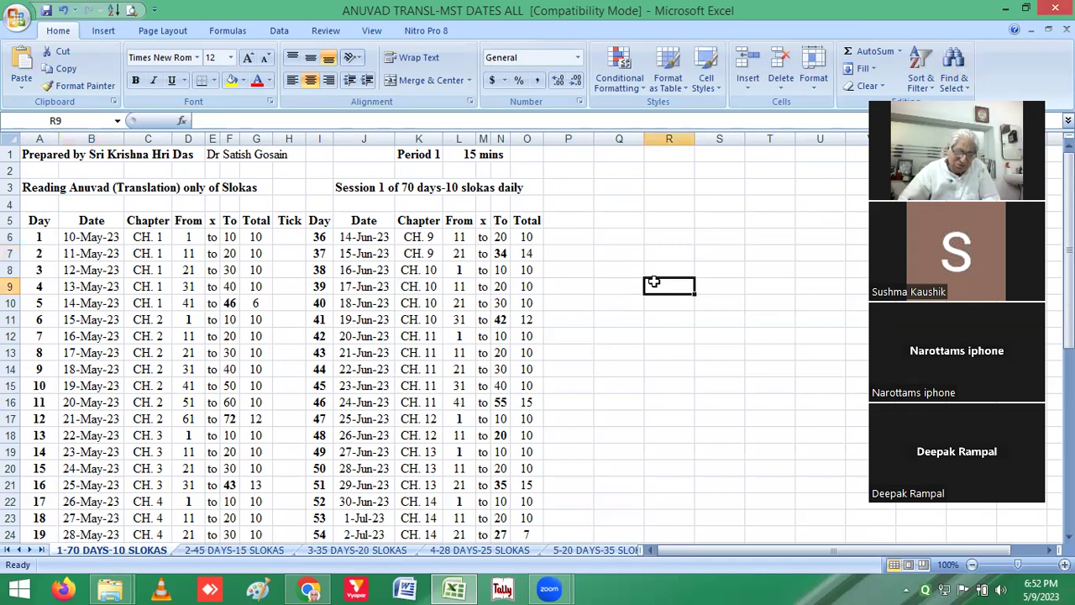